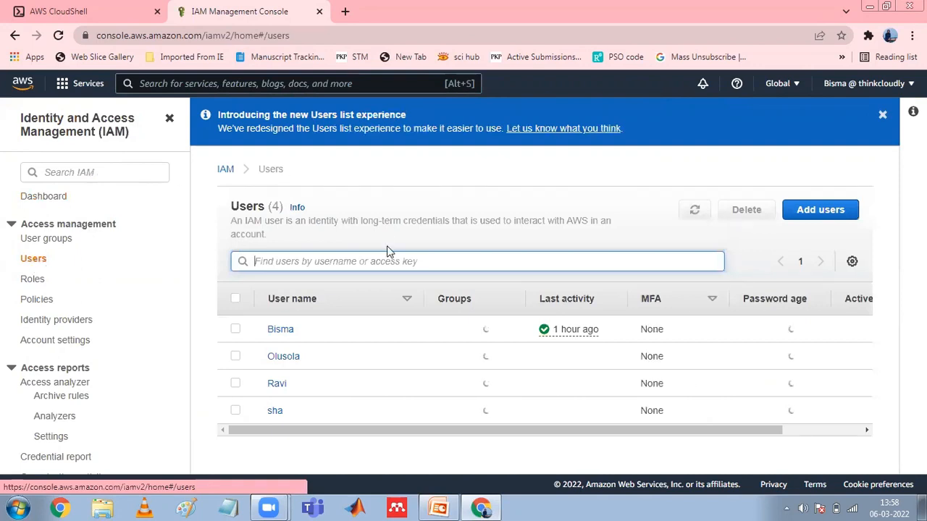
Step: Start adding an IAM user named cli-user with access key (programmatic) access and proceed to its permissions
left_click(824, 217)
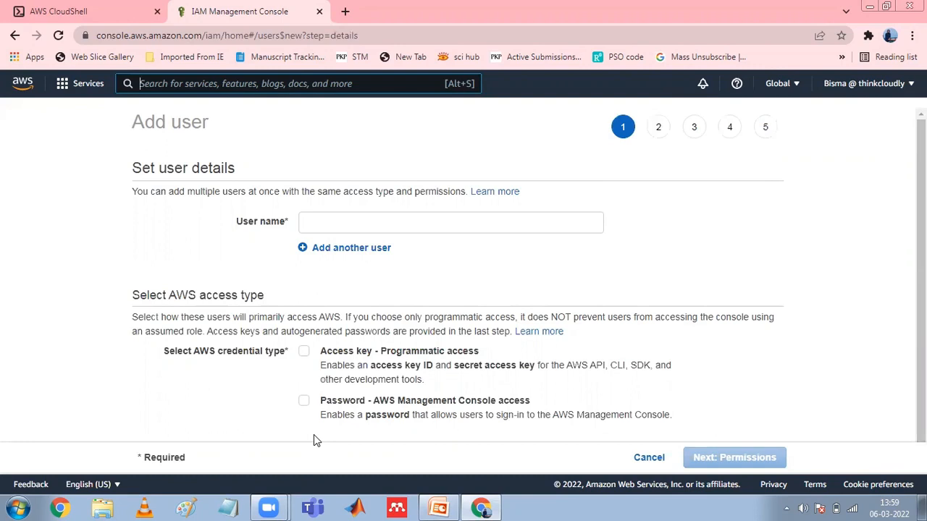
left_click(323, 215)
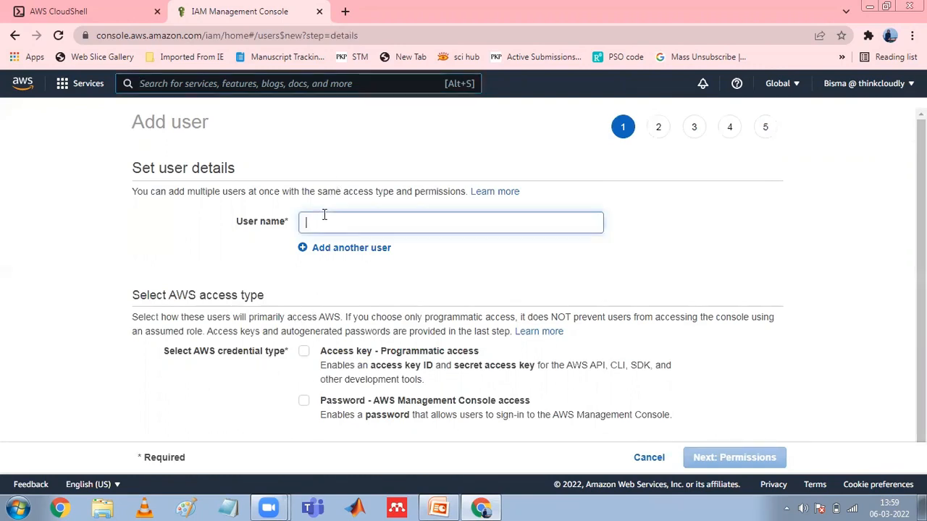
type("cli-")
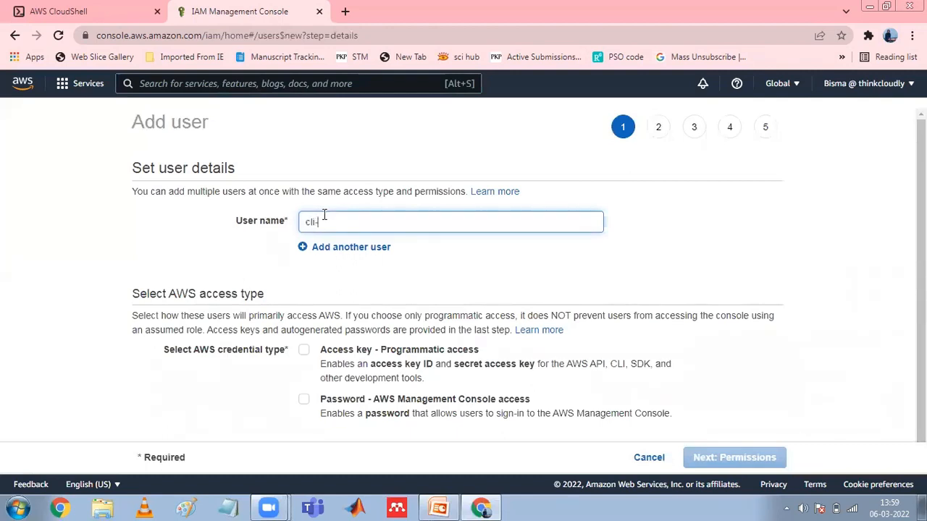
type("user")
left_click(304, 353)
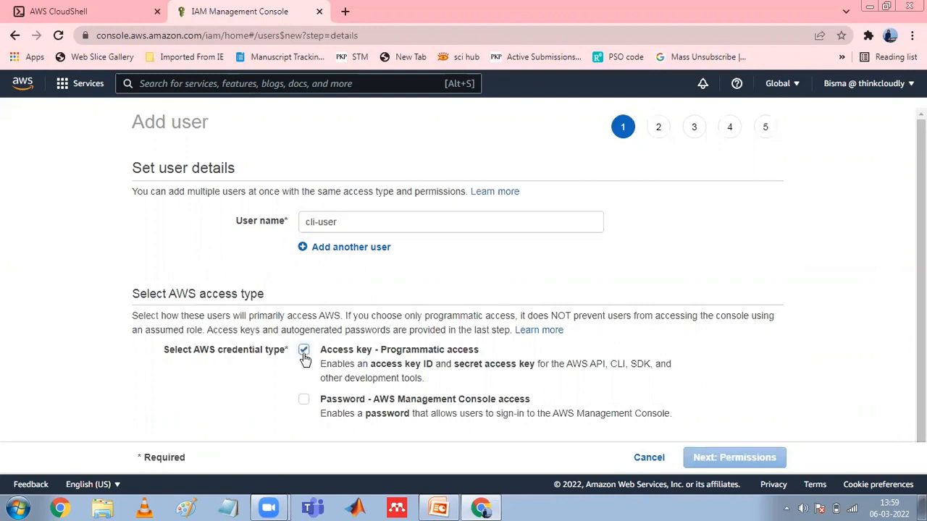
scroll(732, 263, "down", 1)
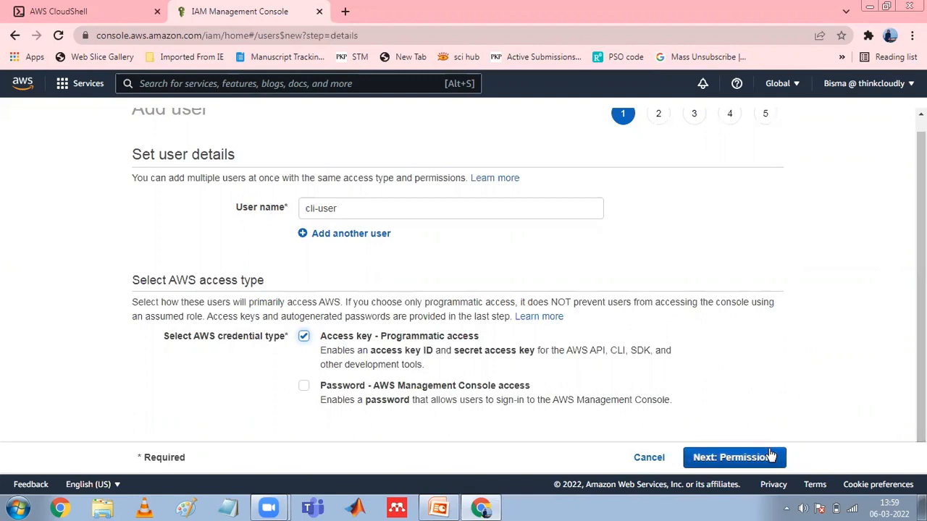
left_click(743, 457)
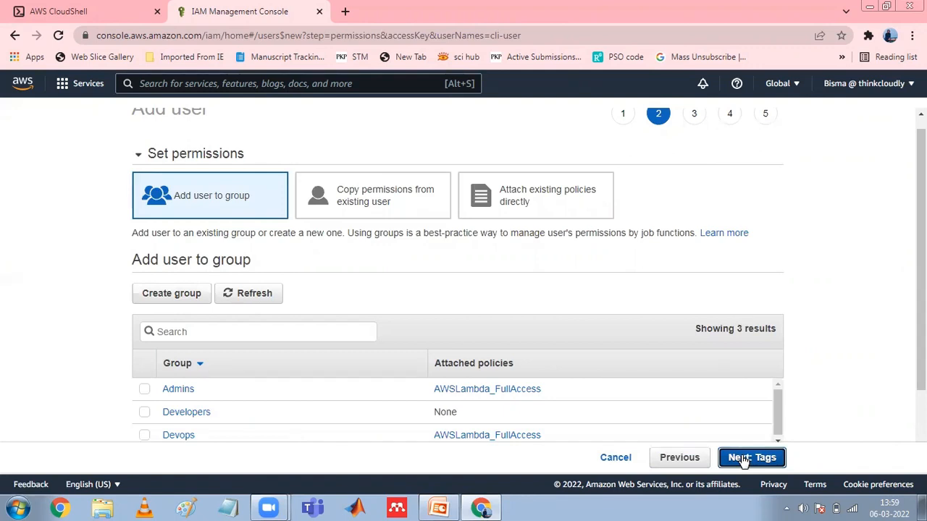
Step: Attach the existing IAMFullAccess policy directly to cli-user, searching the policies for iam
left_click(548, 210)
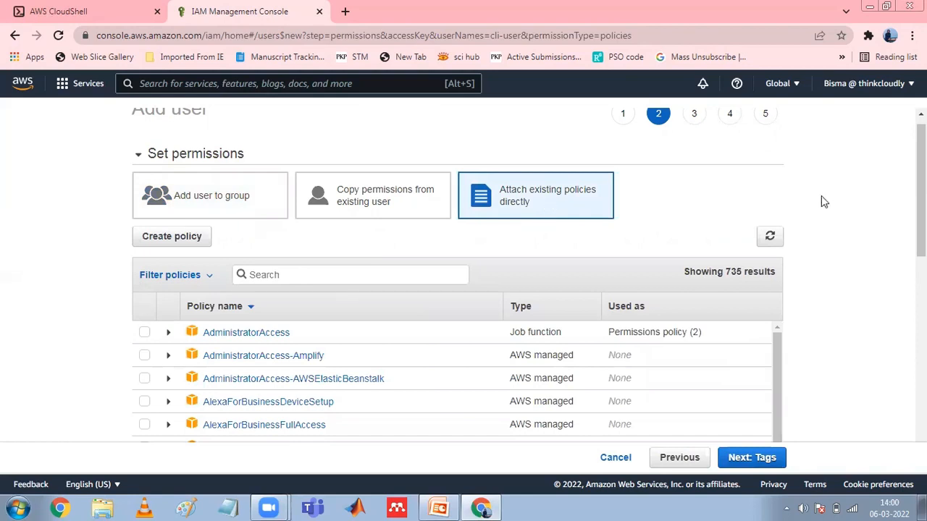
left_click_drag(920, 191, 921, 218)
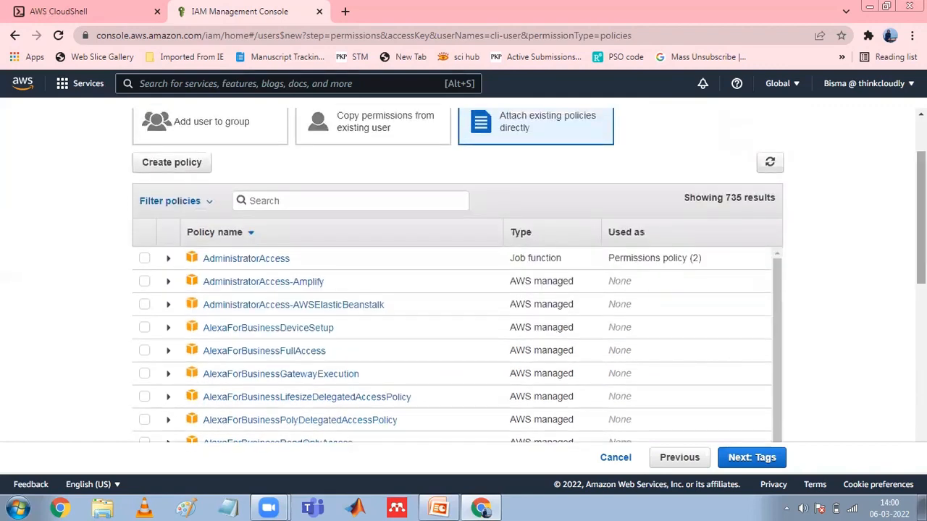
type("i")
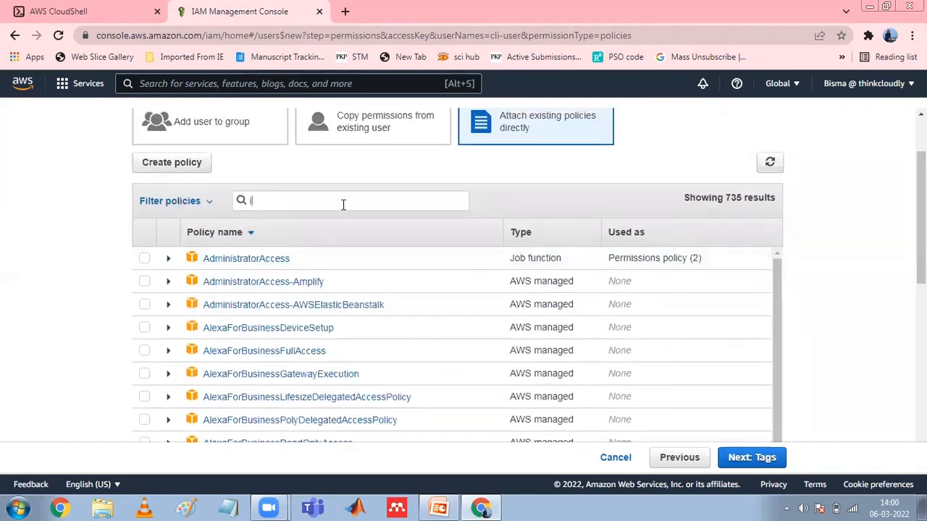
type("am")
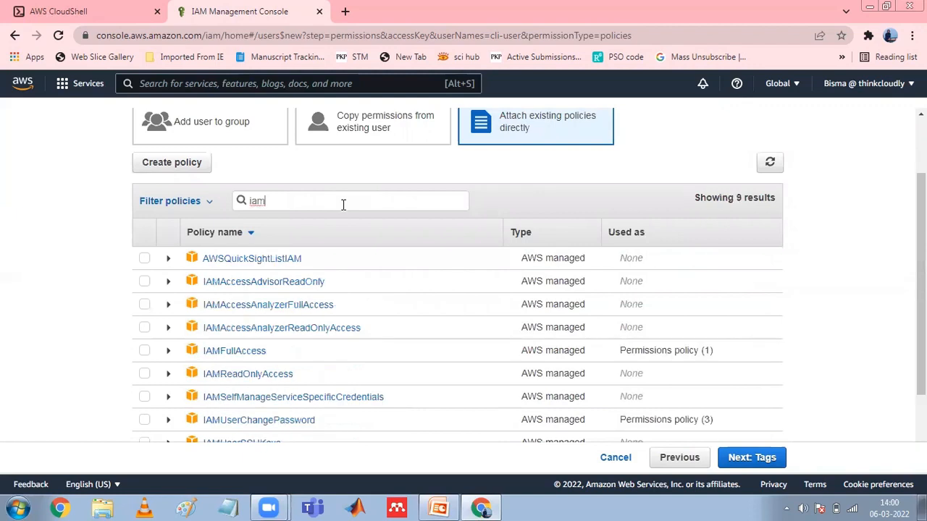
left_click(144, 352)
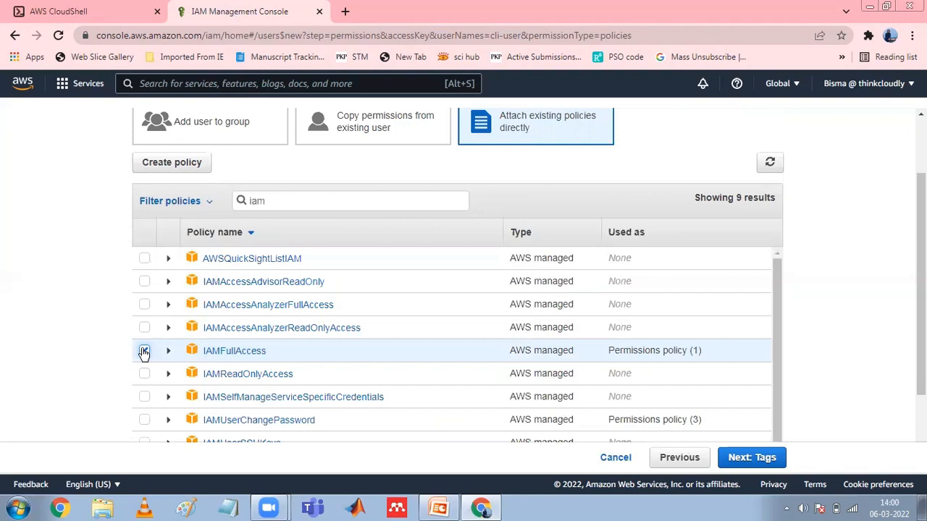
left_click_drag(920, 348, 921, 409)
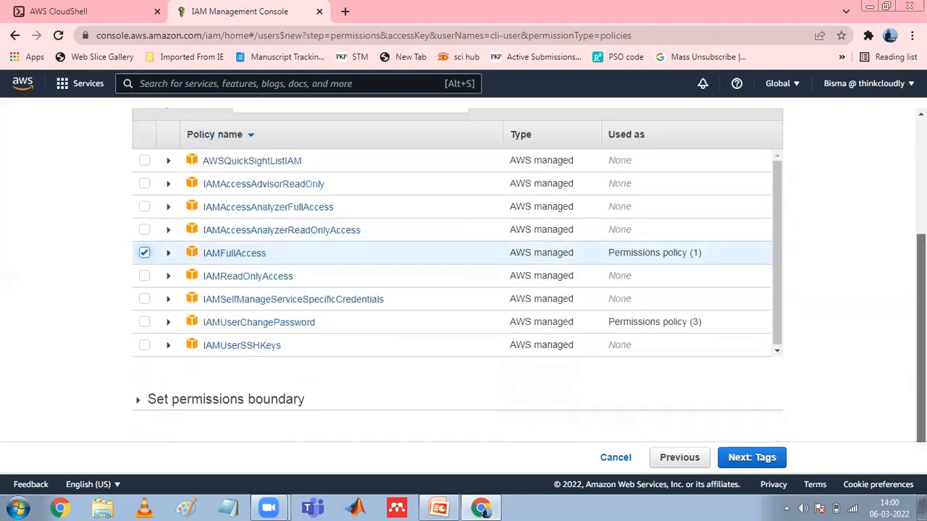
Step: Leave the tags empty and create cli-user from the review
left_click(751, 457)
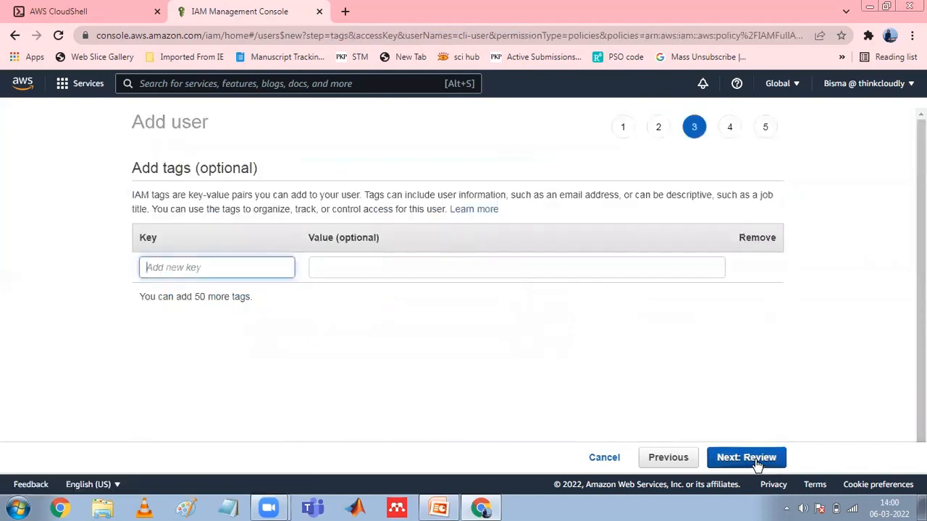
left_click(753, 458)
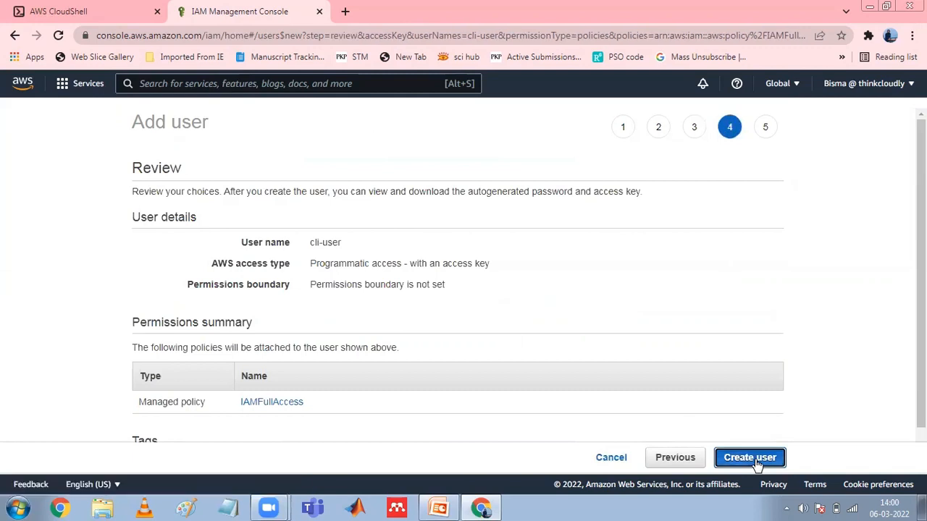
left_click(753, 458)
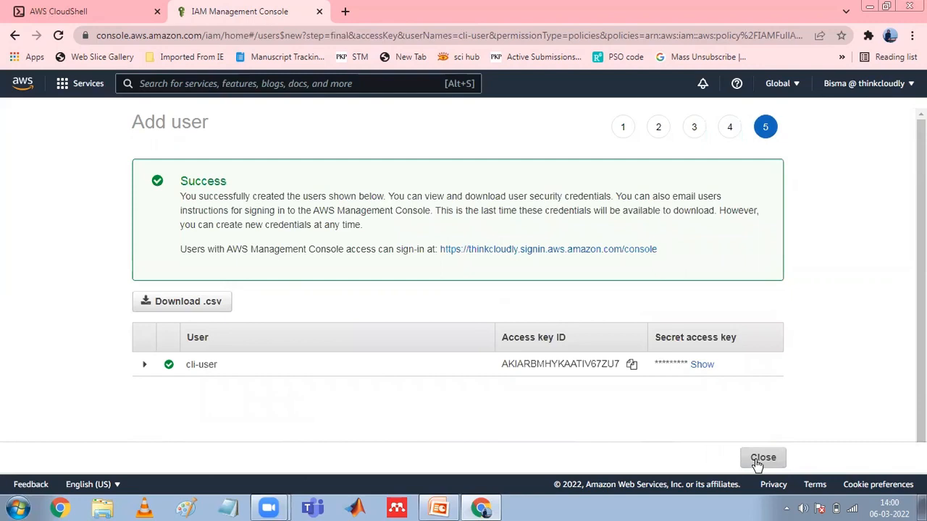
Step: Copy the new user's access key ID into a blank Notepad document, labelled "Access key Id"
left_click(706, 369)
triple_click(707, 373)
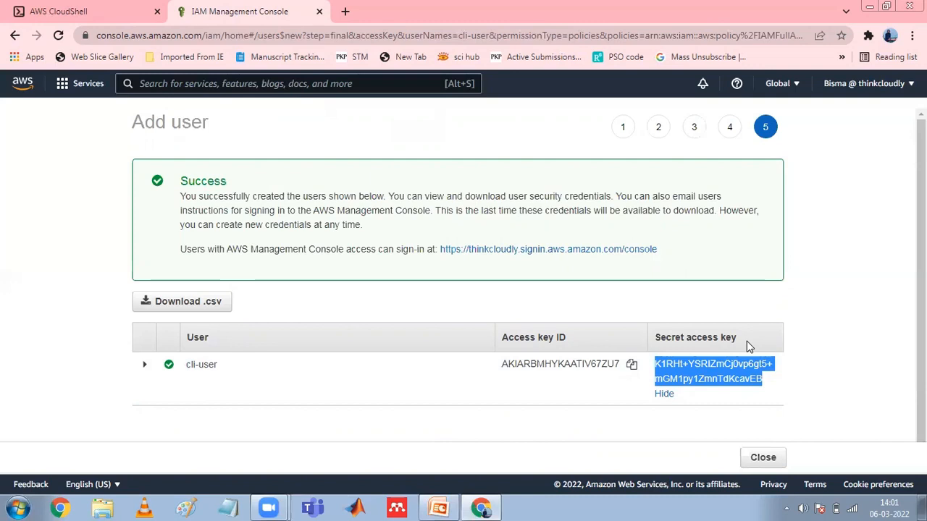
left_click(632, 367)
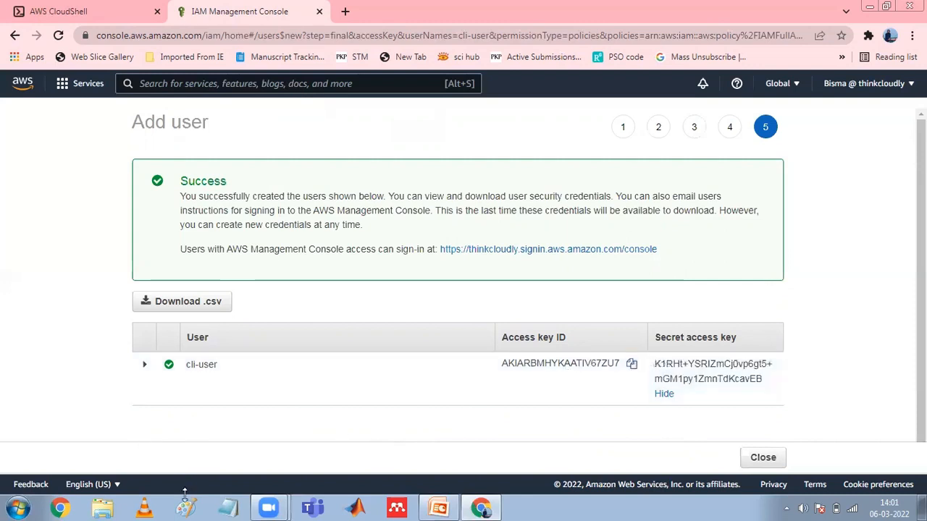
left_click(227, 508)
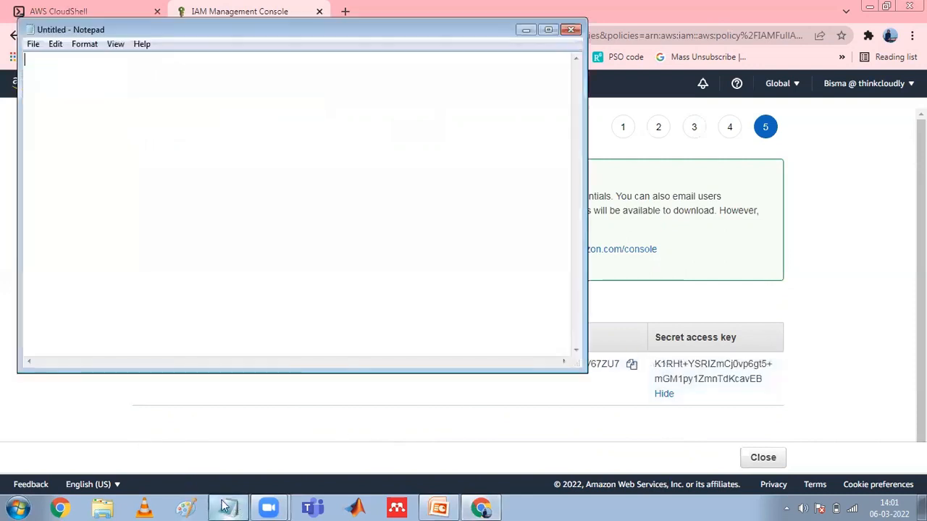
type("Access")
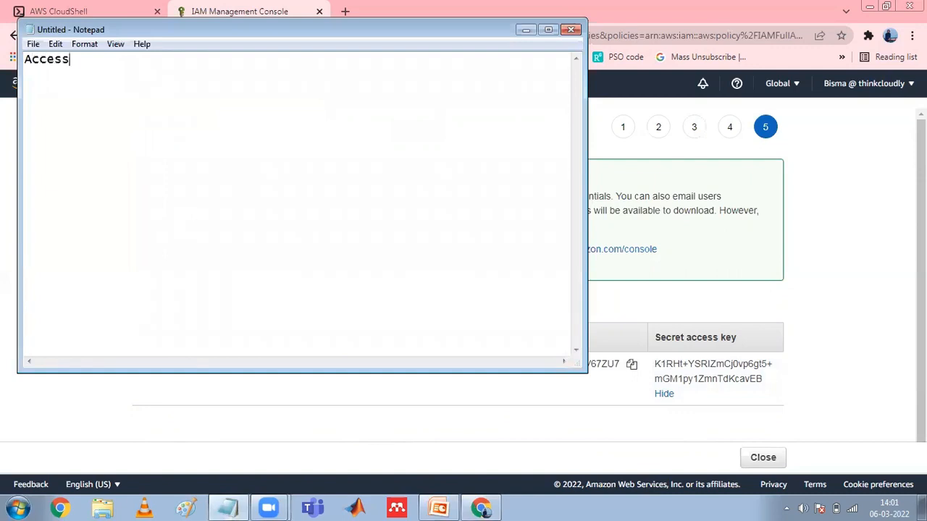
type(" key Id")
key("ctrl+v")
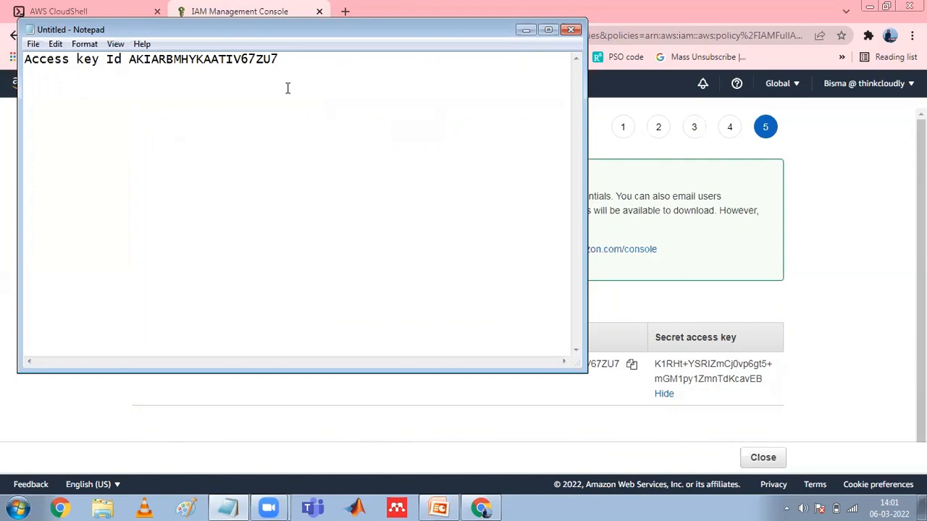
Step: Copy the revealed secret access key of cli-user onto a second Notepad line, labelled "Secret access key"
left_click(664, 395)
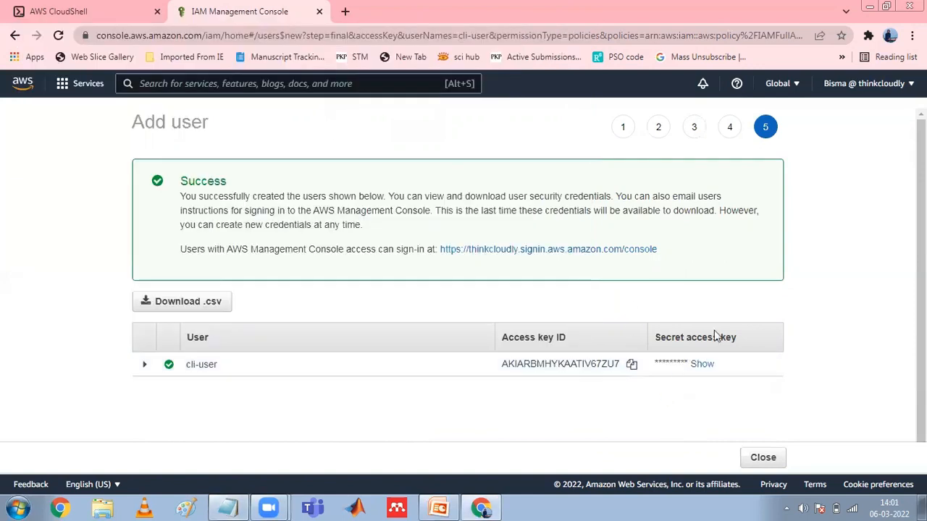
left_click(702, 366)
triple_click(702, 367)
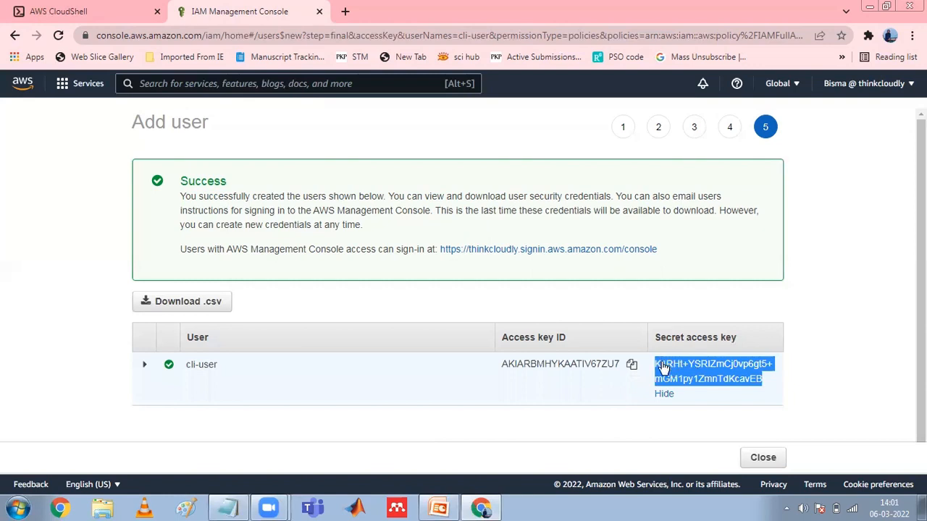
left_click(229, 506)
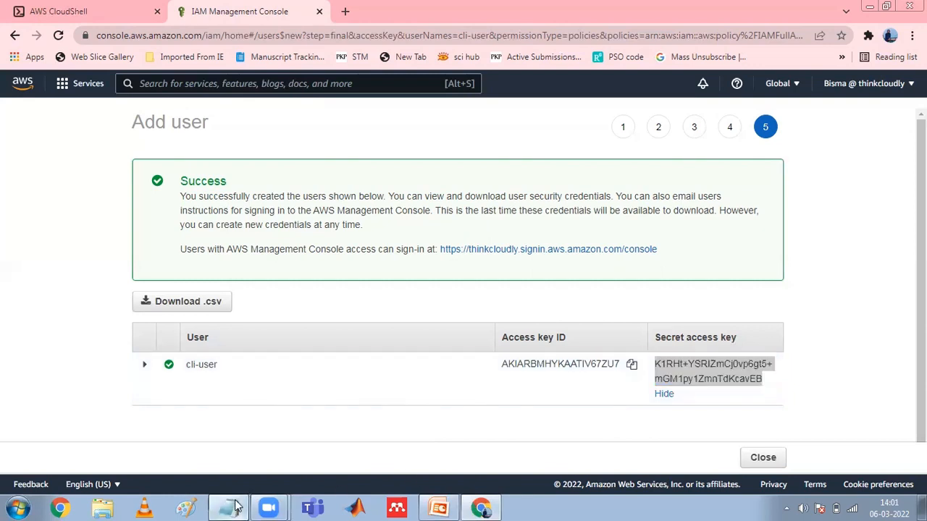
key("Return")
type("Se")
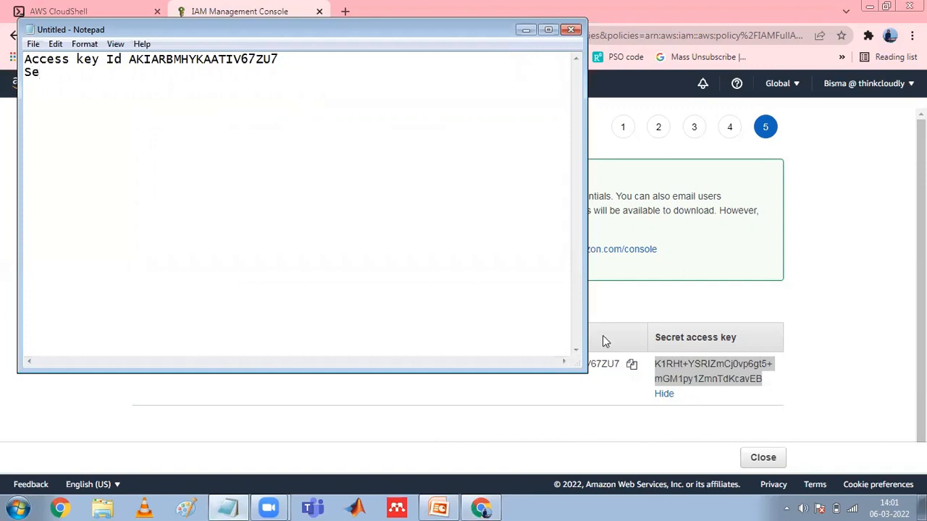
type("cretvaccess")
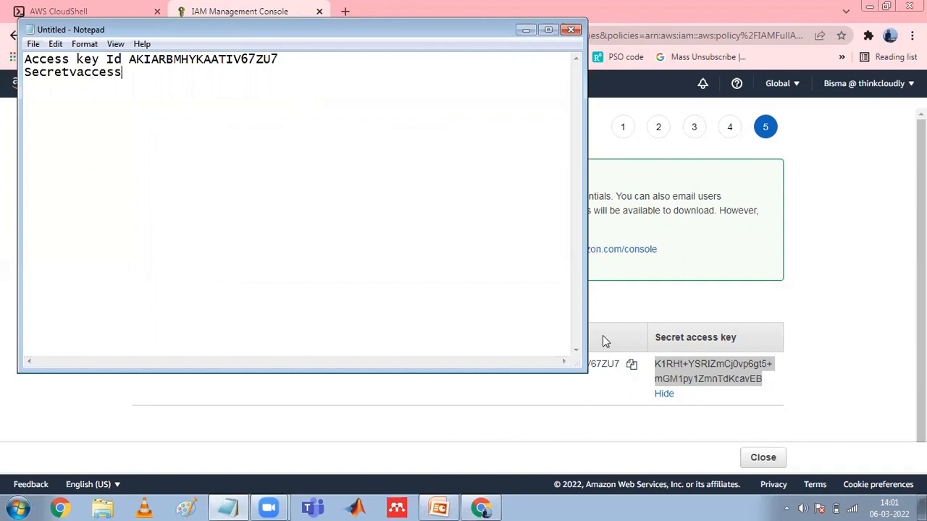
key("BackSpace")
key("BackSpace")
key("BackSpace")
key("BackSpace")
key("BackSpace")
key("BackSpace")
key("BackSpace")
type("access key")
key("ctrl+v")
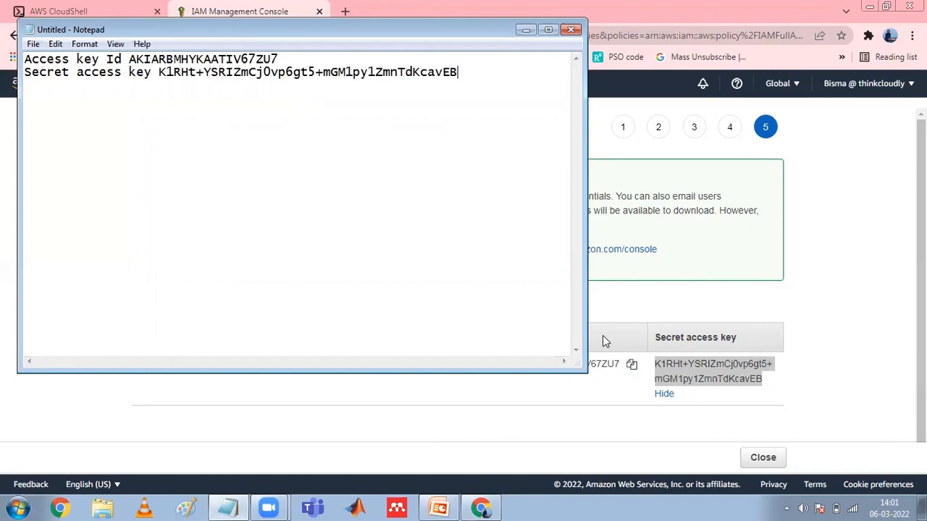
Step: Hide the secret access key, close the finished user creation and switch to AWS CloudShell
left_click(664, 400)
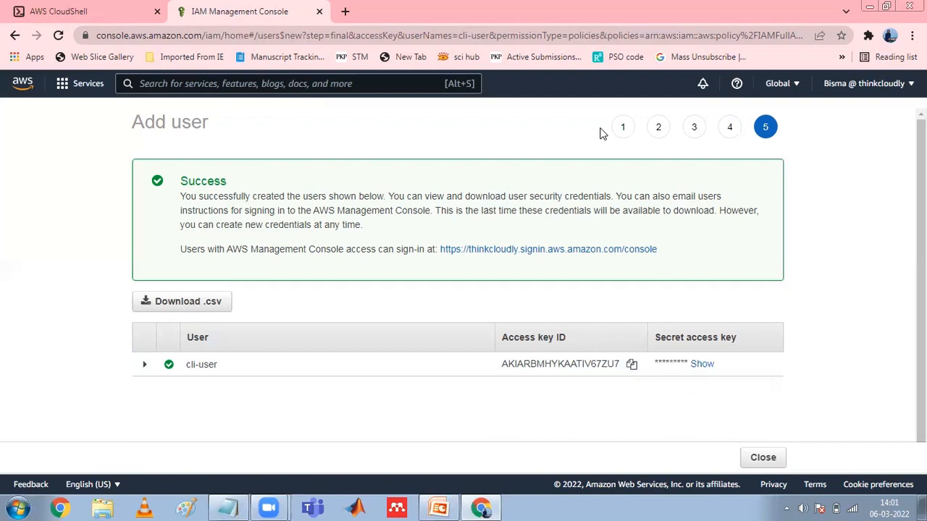
left_click(760, 457)
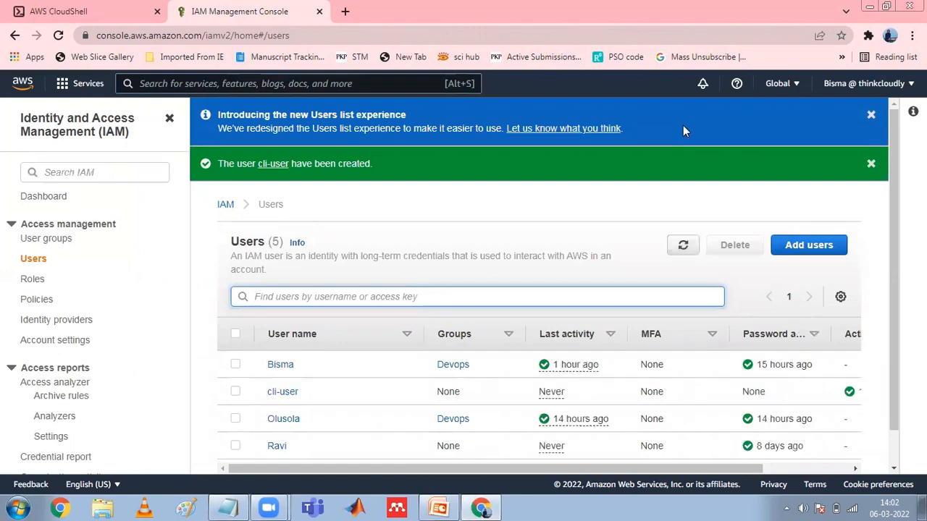
left_click(63, 10)
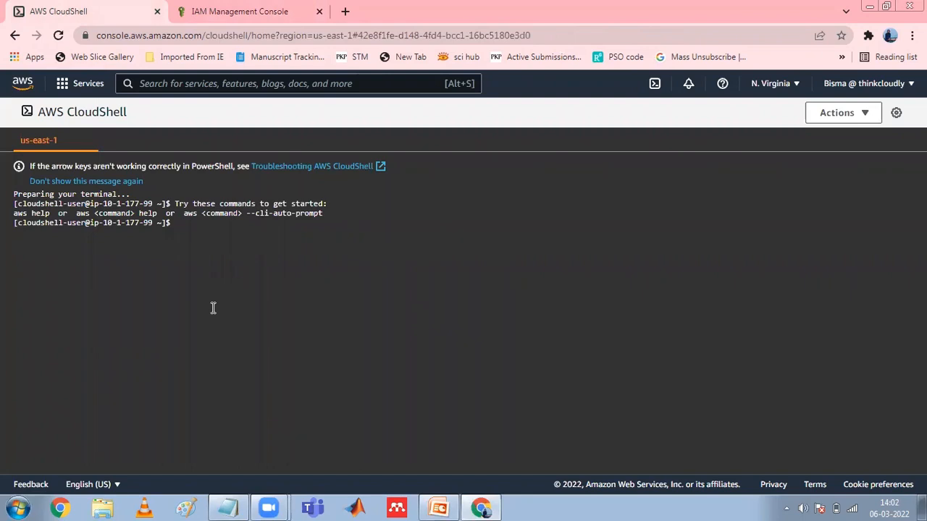
Step: Try to check the AWS CLI version with the commands aws-version and aws version
type("aws")
key("BackSpace")
type("-version")
key("Return")
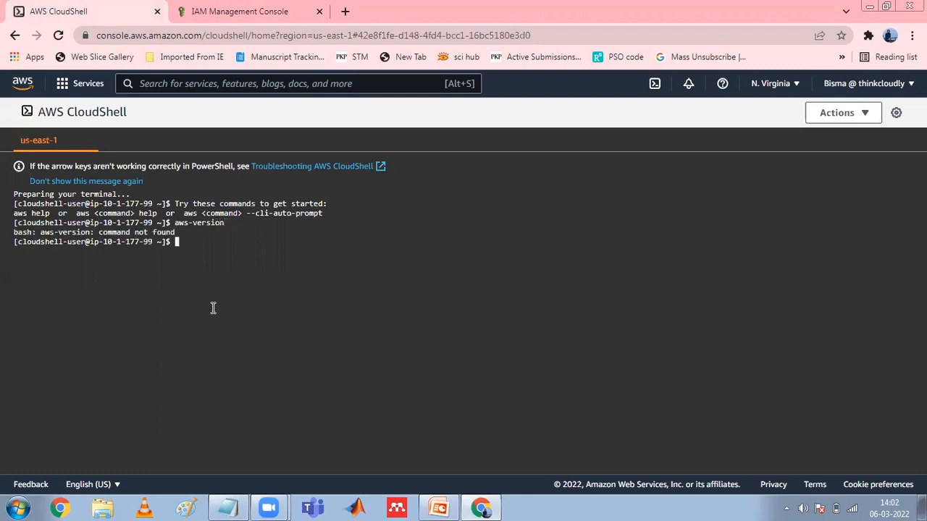
type("aws version")
key("Return")
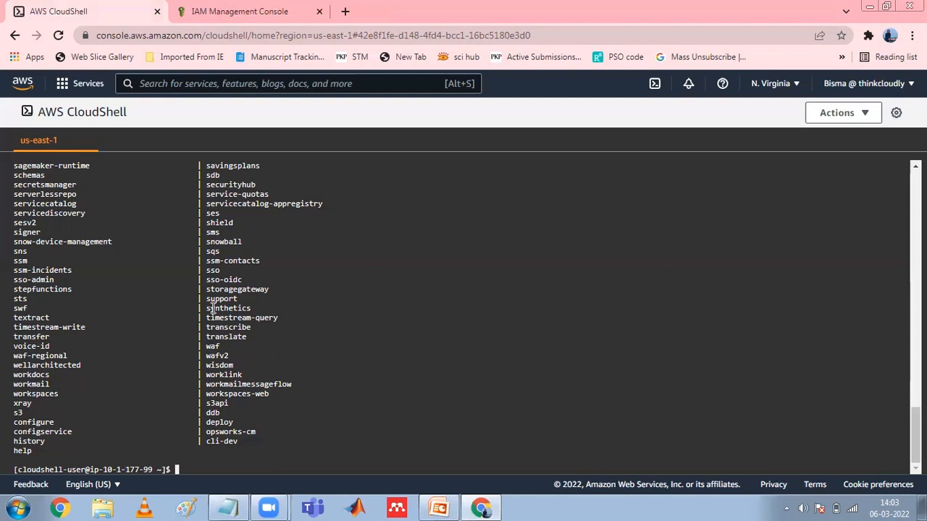
Step: Try to create another IAM user by running aws iam create-user--user-name followed by the person's first name
type("aws iam create--user user")
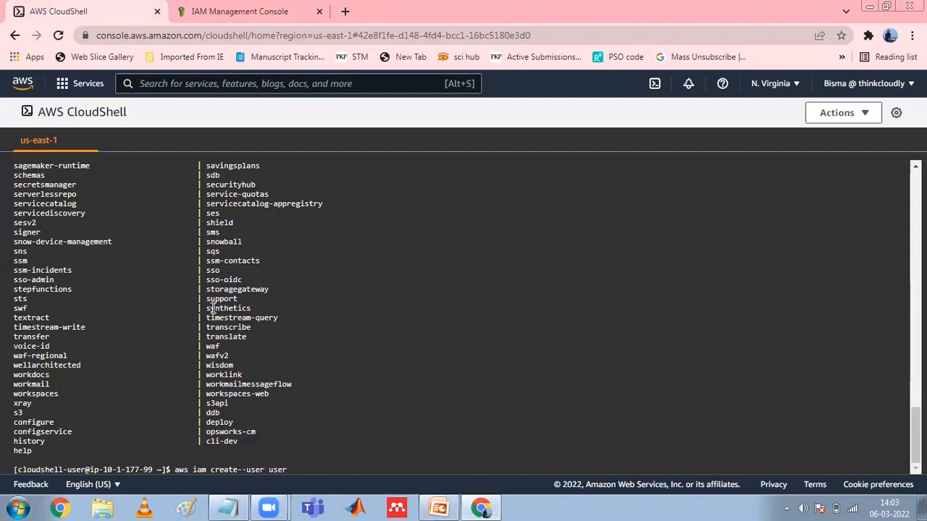
key("BackSpace")
key("BackSpace")
key("BackSpace")
key("BackSpace")
key("BackSpace")
key("BackSpace")
key("BackSpace")
key("BackSpace")
key("BackSpace")
key("BackSpace")
type("user--user-name na")
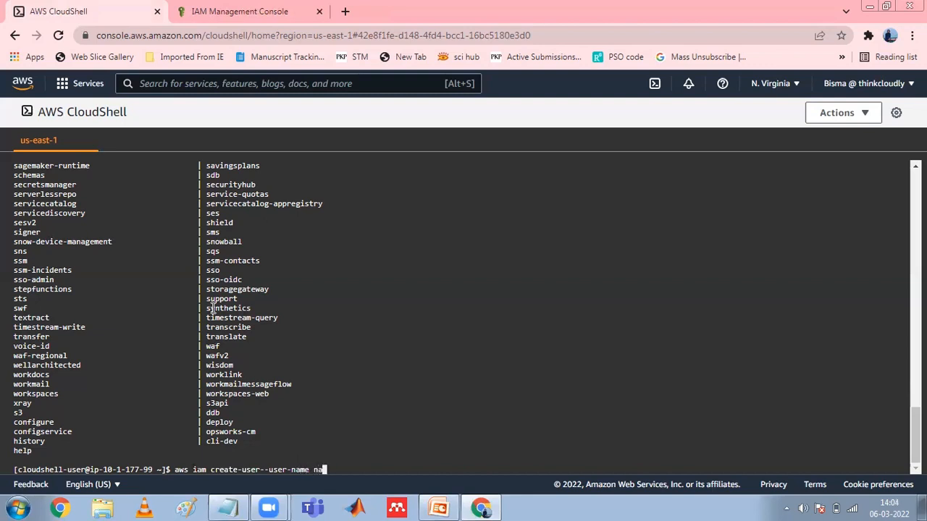
type("ina")
key("Return")
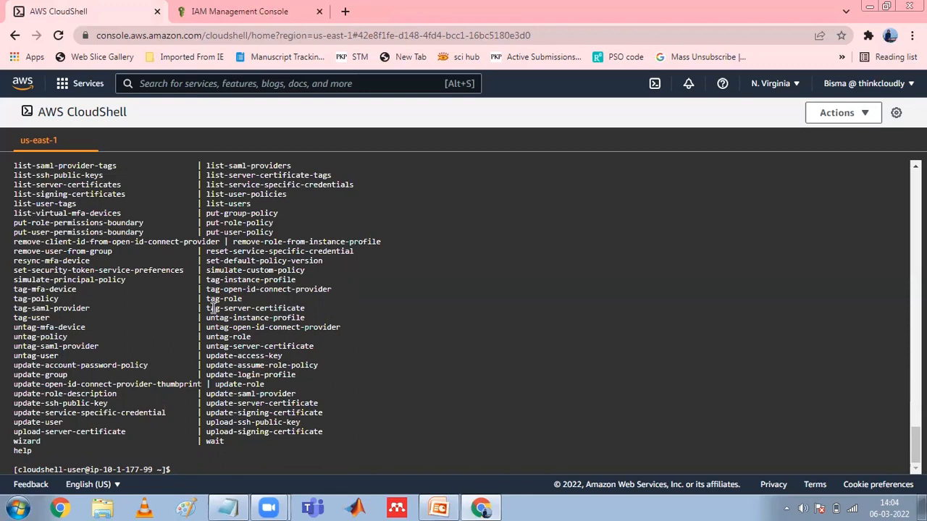
Step: List the IAM policies filtered for EC2FullAccess with aws iam list-policies|grep EC2FullAccess
type("aws iam list-policies")
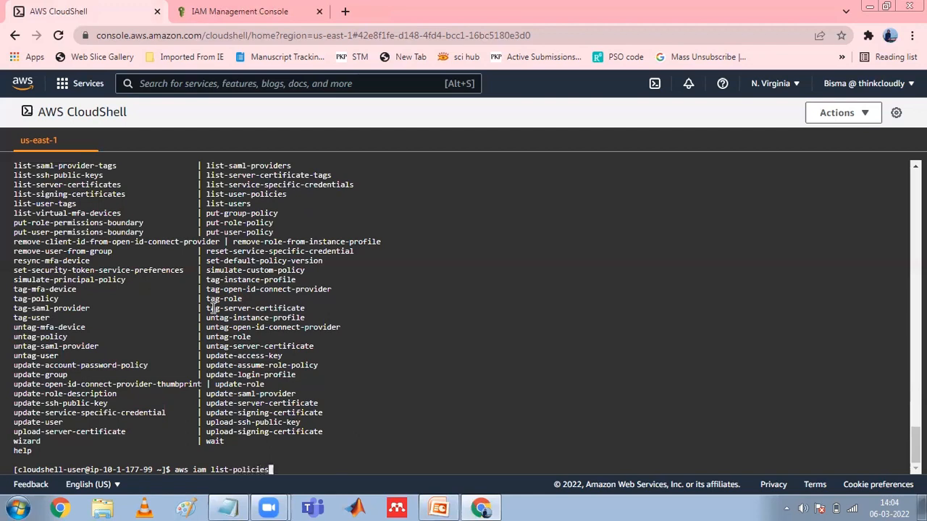
type("|")
type("grep")
type(" E")
type("Cccc")
key("BackSpace")
key("BackSpace")
key("BackSpace")
type("2FullAccess")
key("Return")
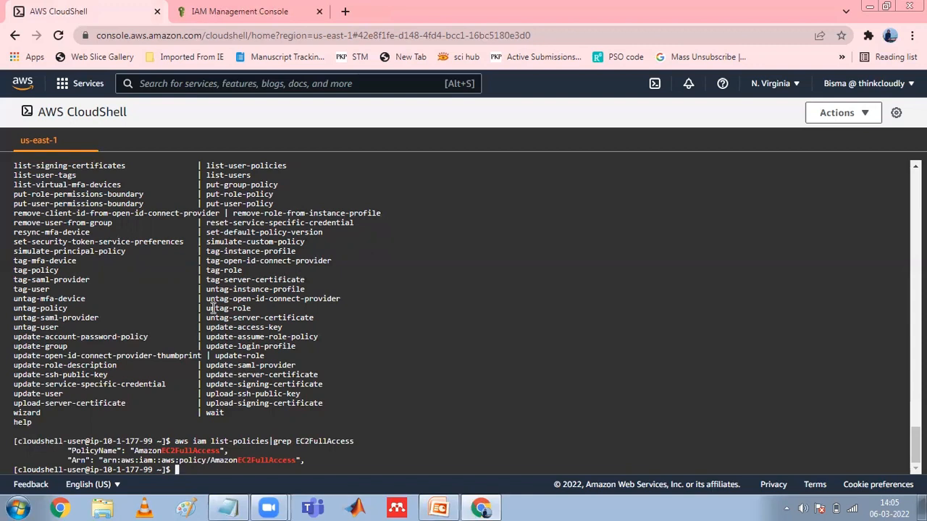
Step: Try to attach the policy arn:aws:iam::aws:policy/AmazonEC2FullAccess to the new user with aws iam attach-user-policy--user-name, the person's first name and --policy-arn
type("aws iam attach-user-pol")
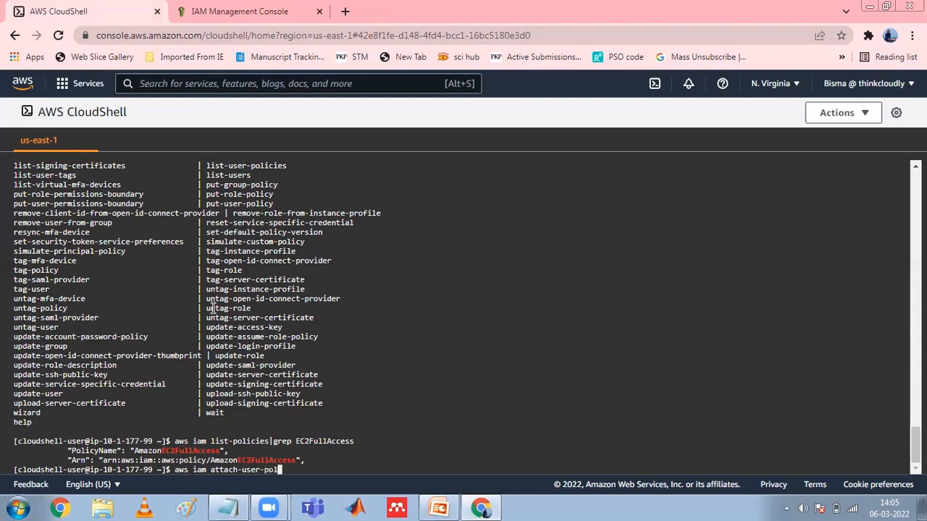
type("icy--")
type("user")
type("-name")
type("na")
type("ina")
type("--")
type("policy")
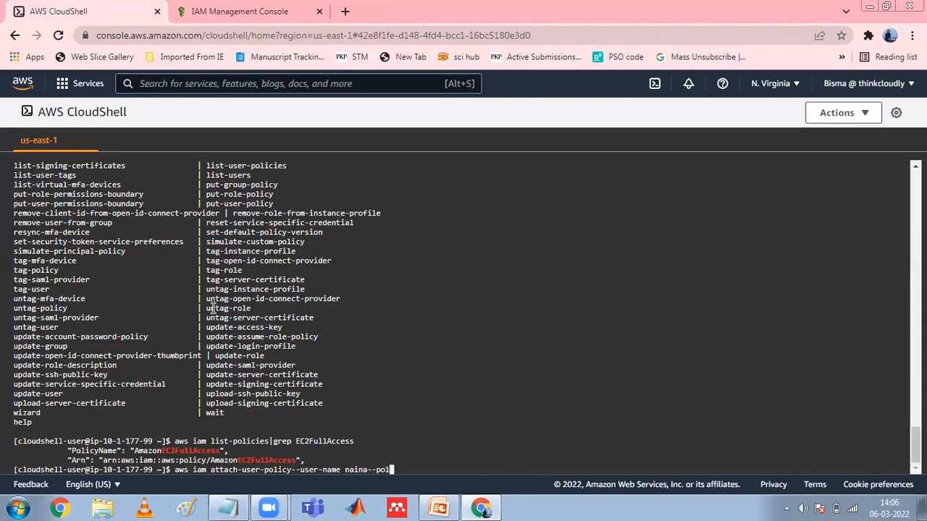
type("-arn\"\"")
key("Left")
type("arn:aws:iam::")
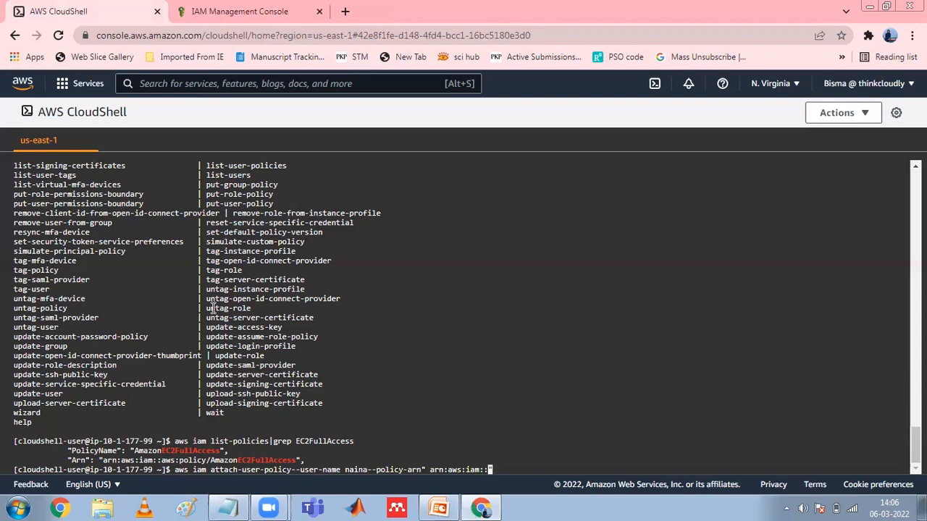
type("aws:policy/Amazon")
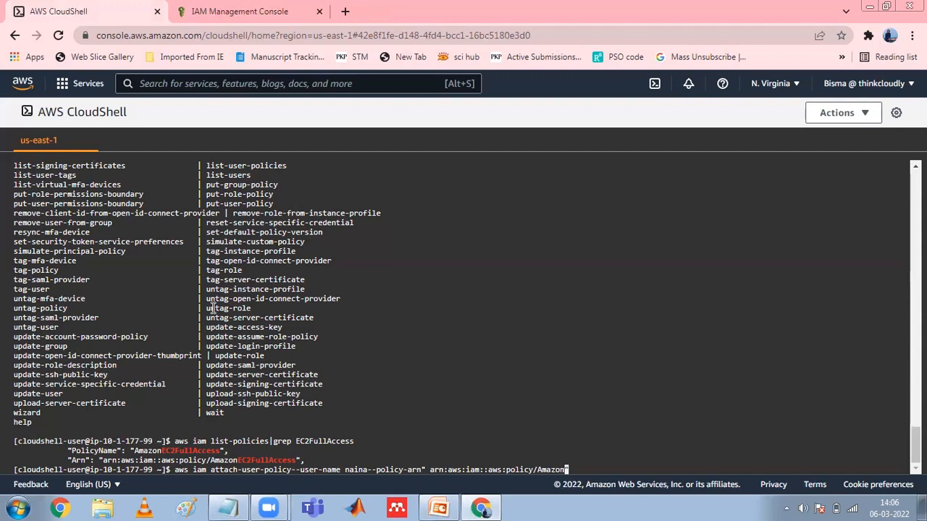
type("EC\"2FullAccess")
key("Return")
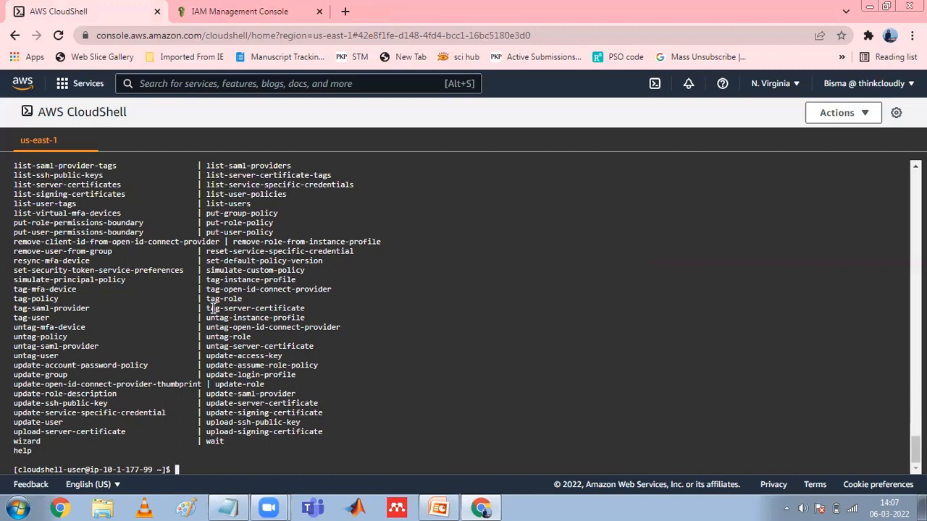
Step: List the account's IAM users with aws iam list-users and read through the output to its end
type("aws iam list-users")
key("Return")
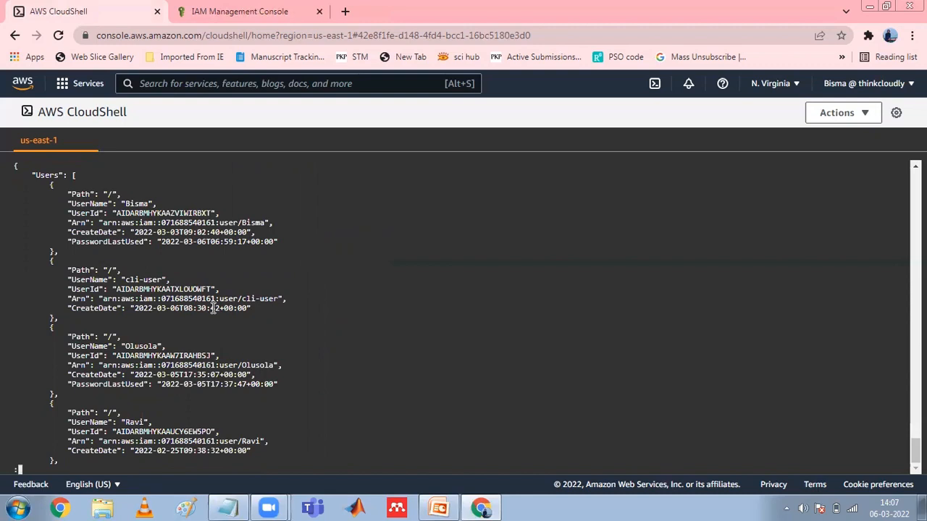
key("s")
type("aws")
key("BackSpace")
key("BackSpace")
key("BackSpace")
key("BackSpace")
key("Down")
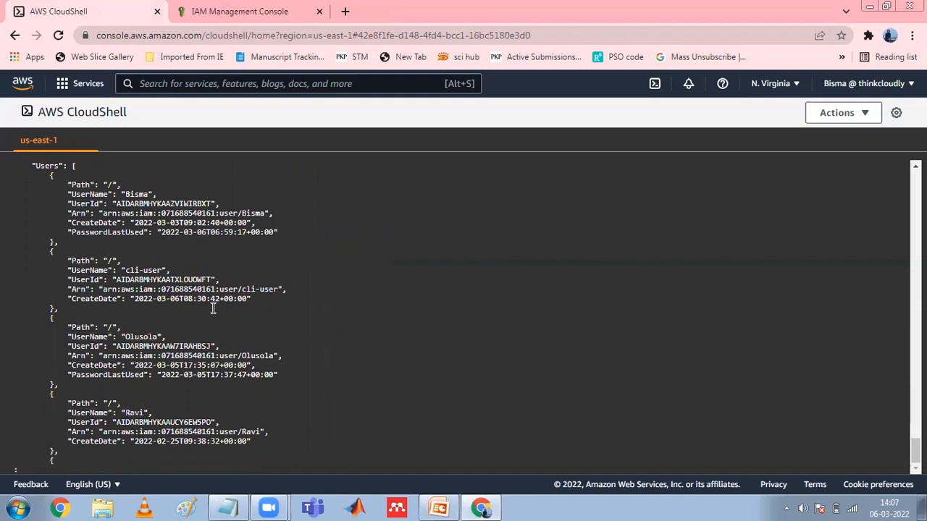
key("Down")
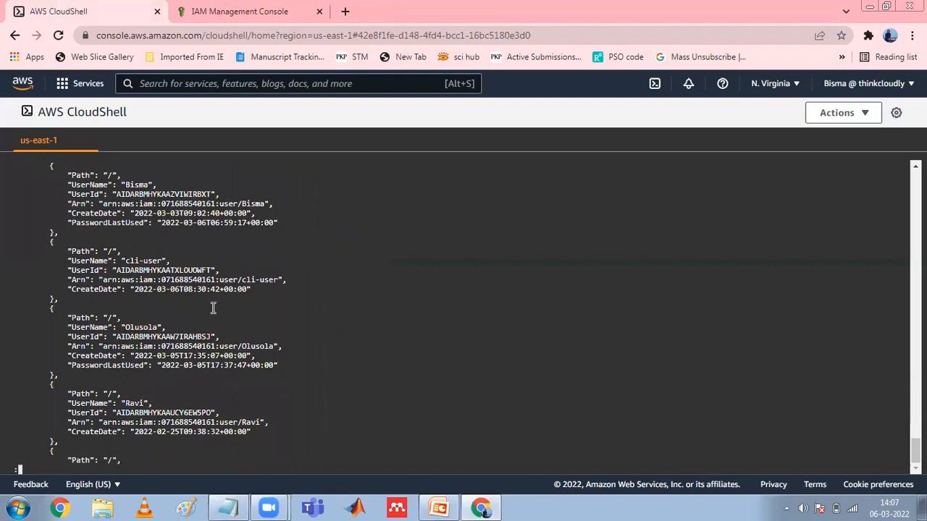
key("Down")
key("Down")
key("Down")
key("Down")
key("Down")
key("Down")
key("Down")
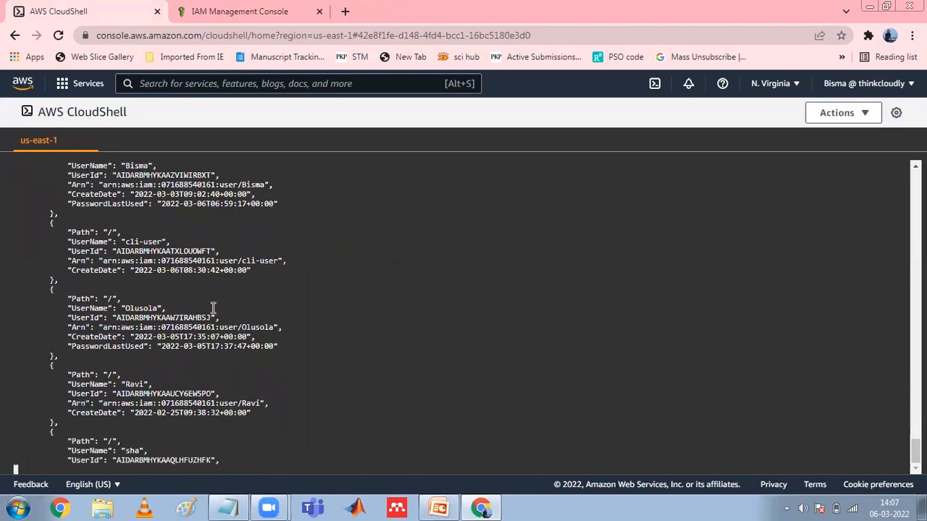
key("Down")
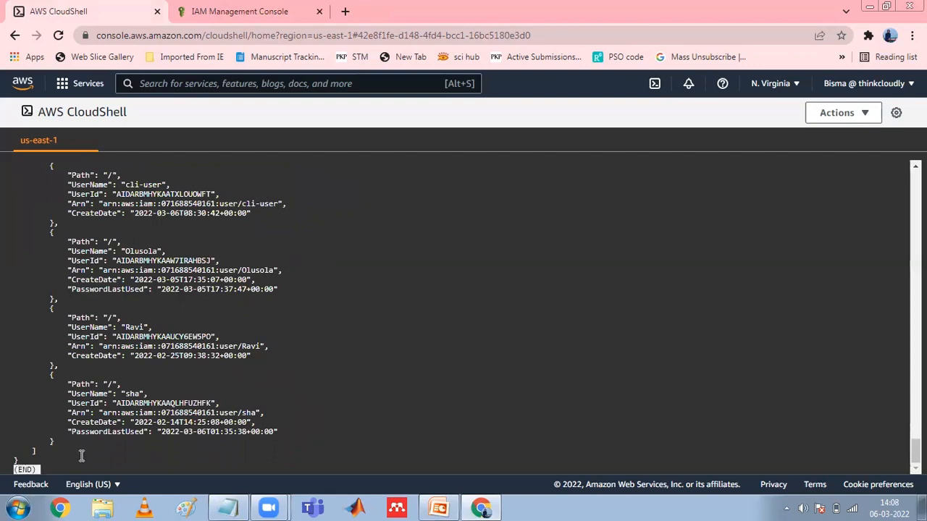
Step: Try to list one user's attached policies with aws iam list-attached-user-policies--user-name followed by the person's first name
type("aws")
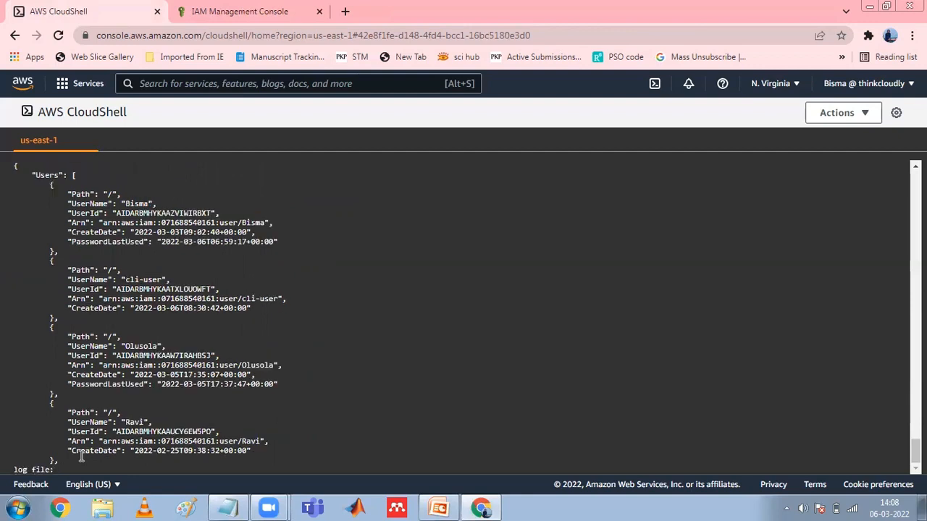
type("aws iam list")
type("-attach")
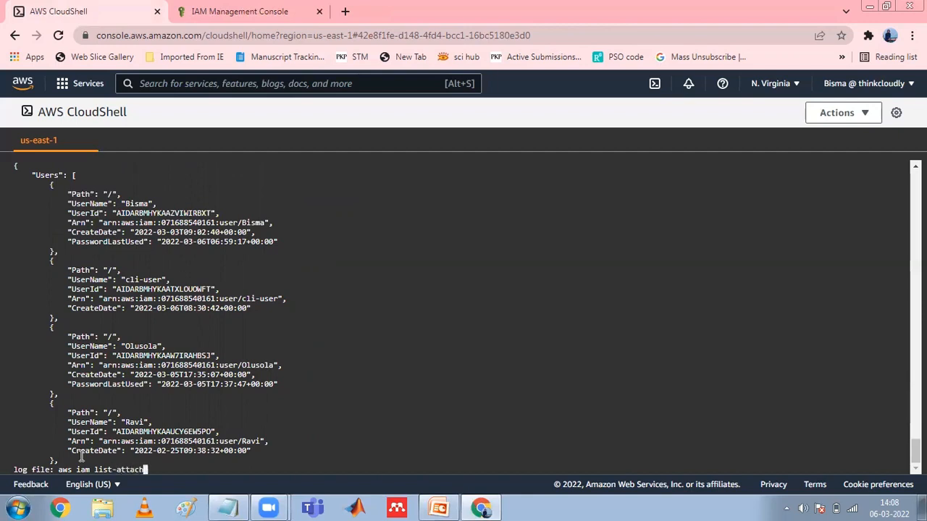
type("ed-user-policies--user")
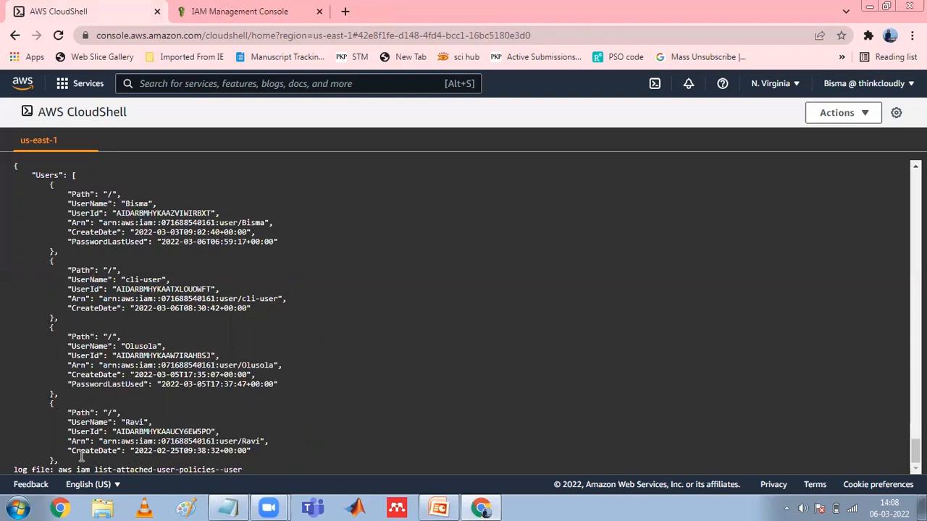
type("-name bis")
key("BackSpace")
key("BackSpace")
key("BackSpace")
type("Bisma")
key("Return")
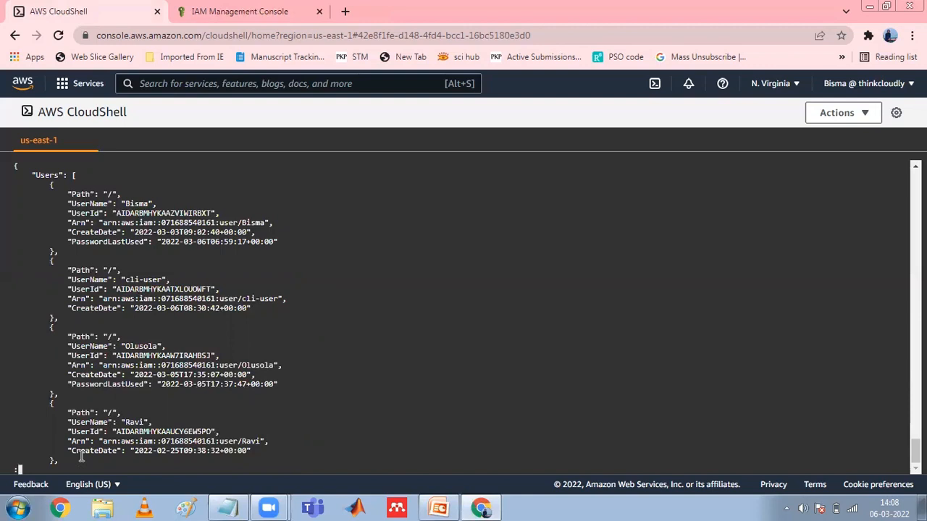